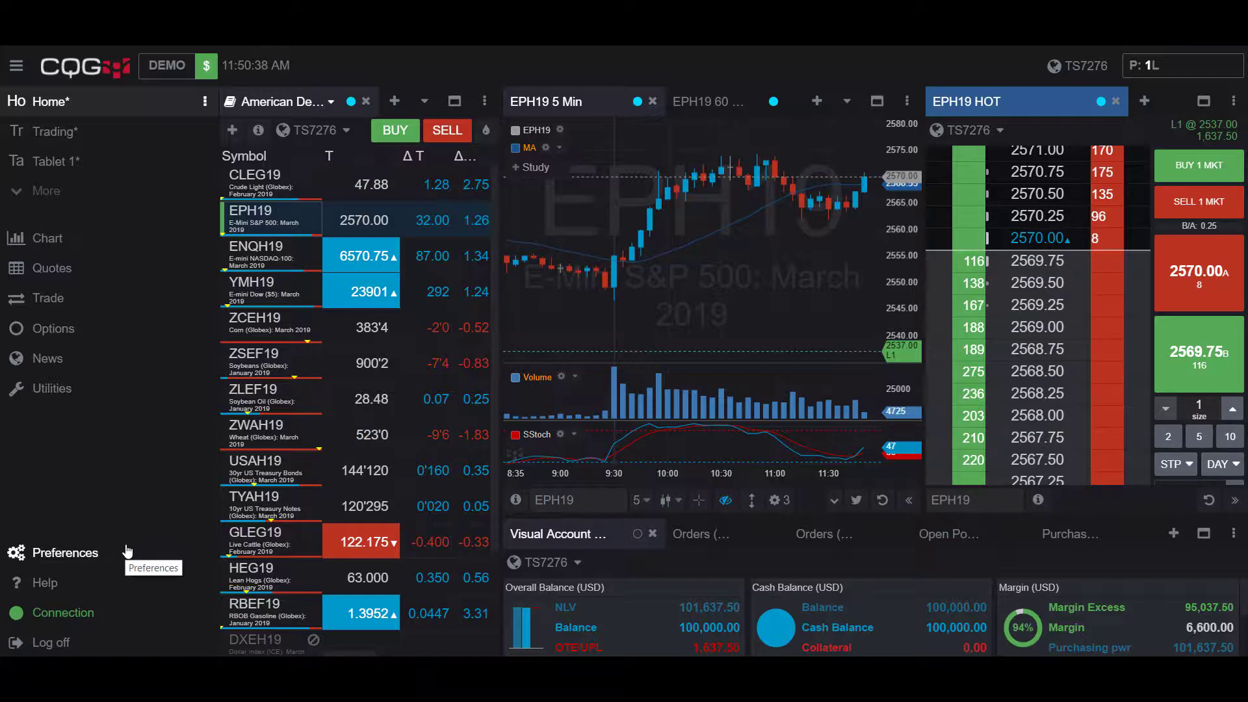
Enable Allow Go Market under Trading and symbol settings in Preferences and close the dialog.
click(68, 553)
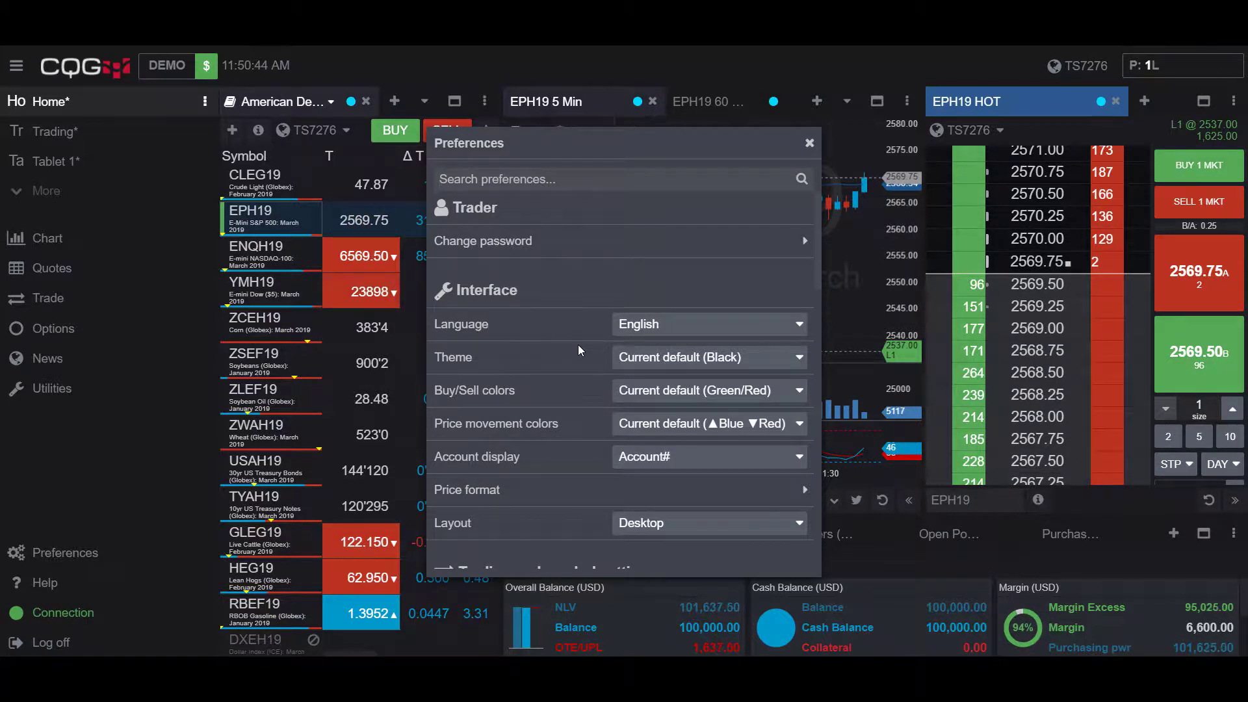
scroll(622, 326, down, 4)
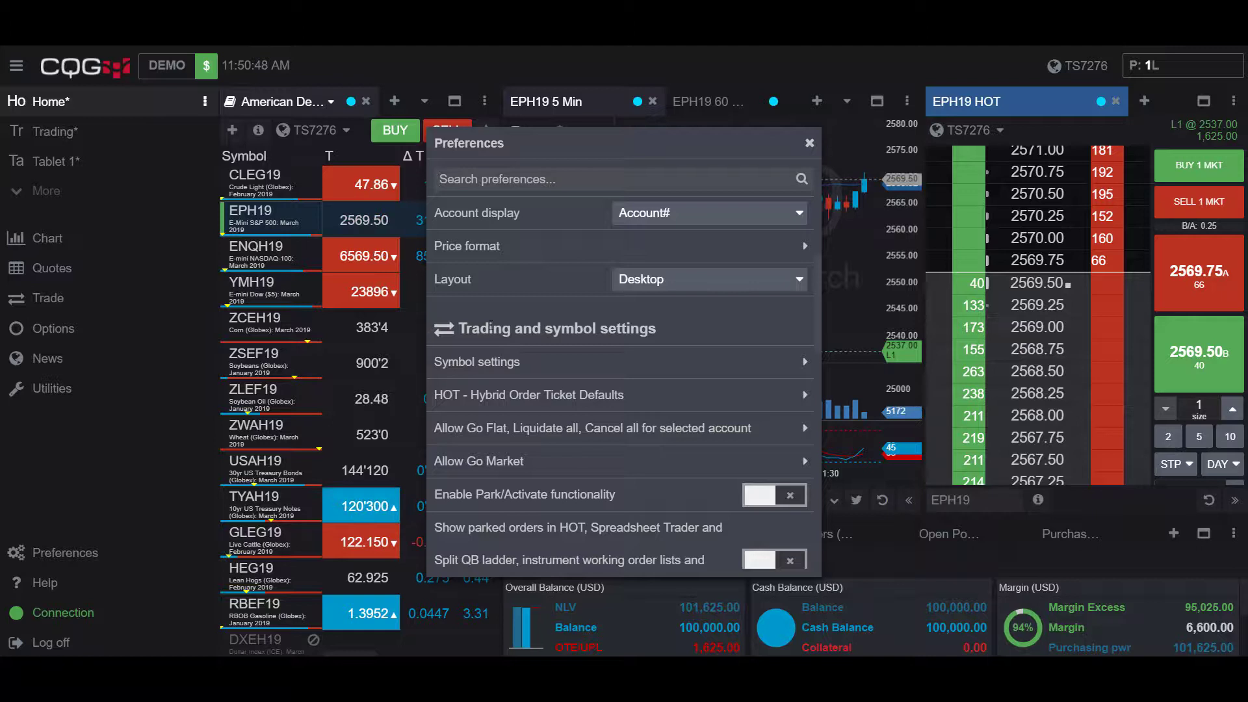
scroll(614, 326, down, 1)
scroll(614, 326, down, 1)
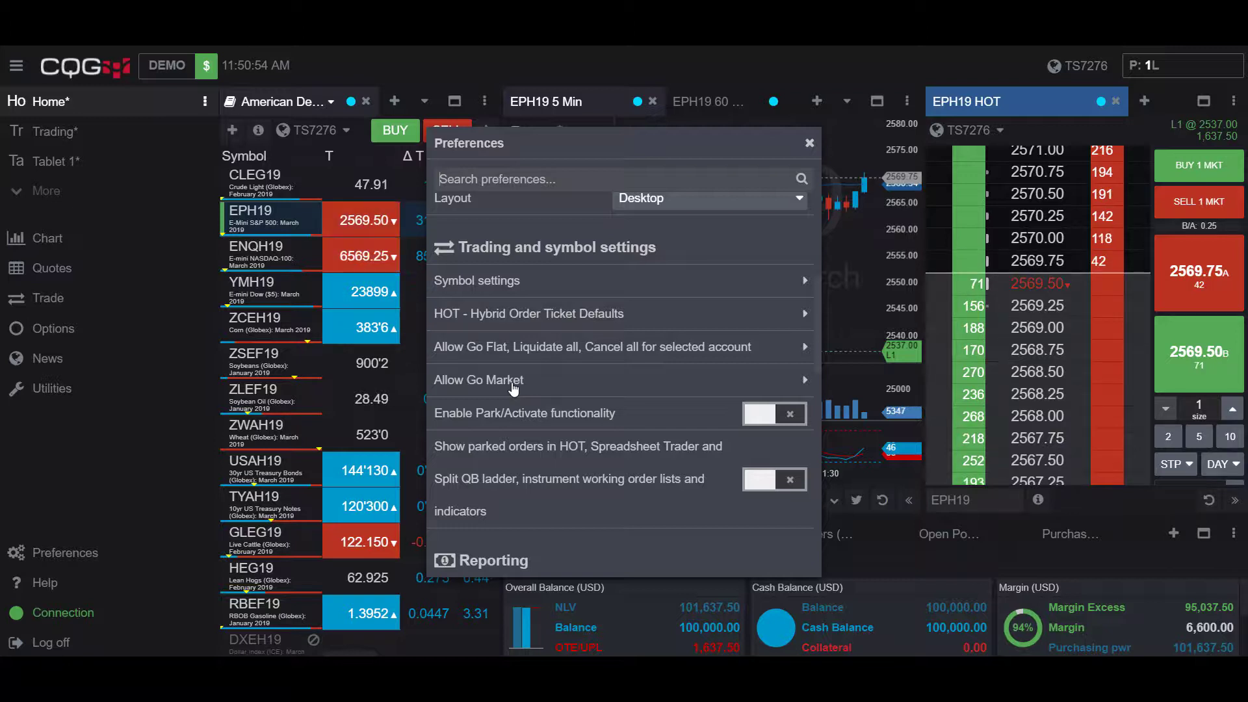
click(728, 382)
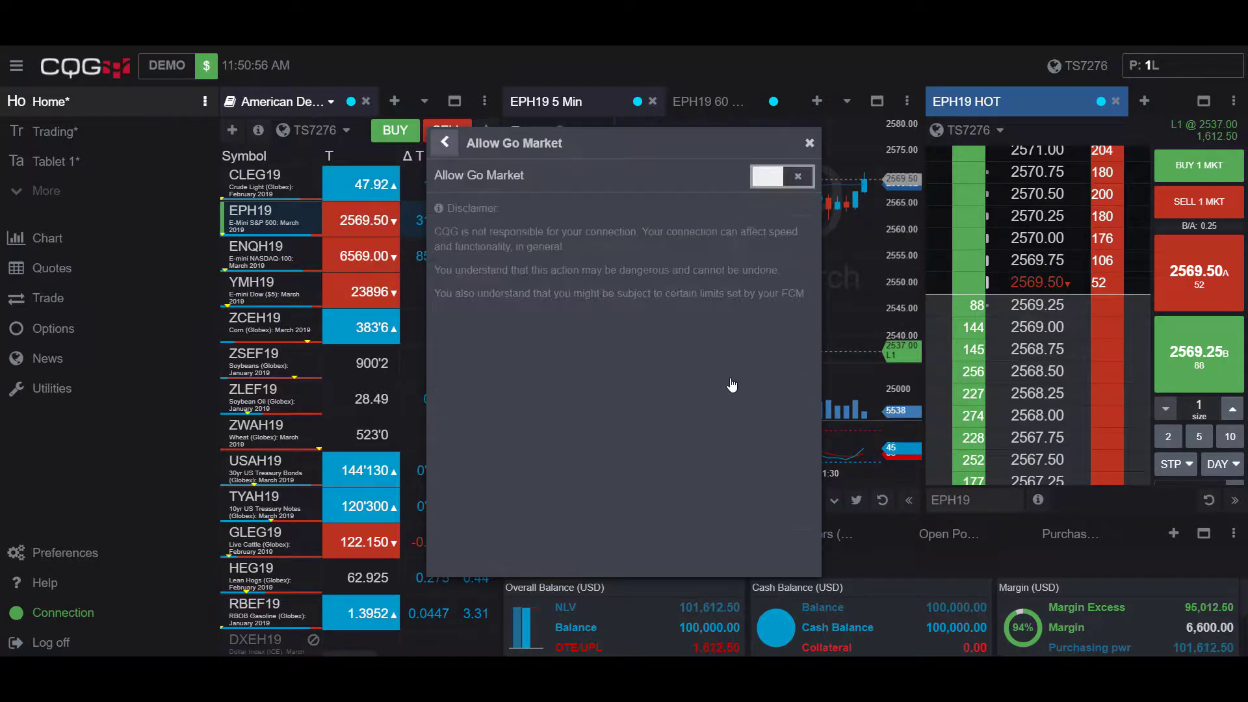
click(770, 182)
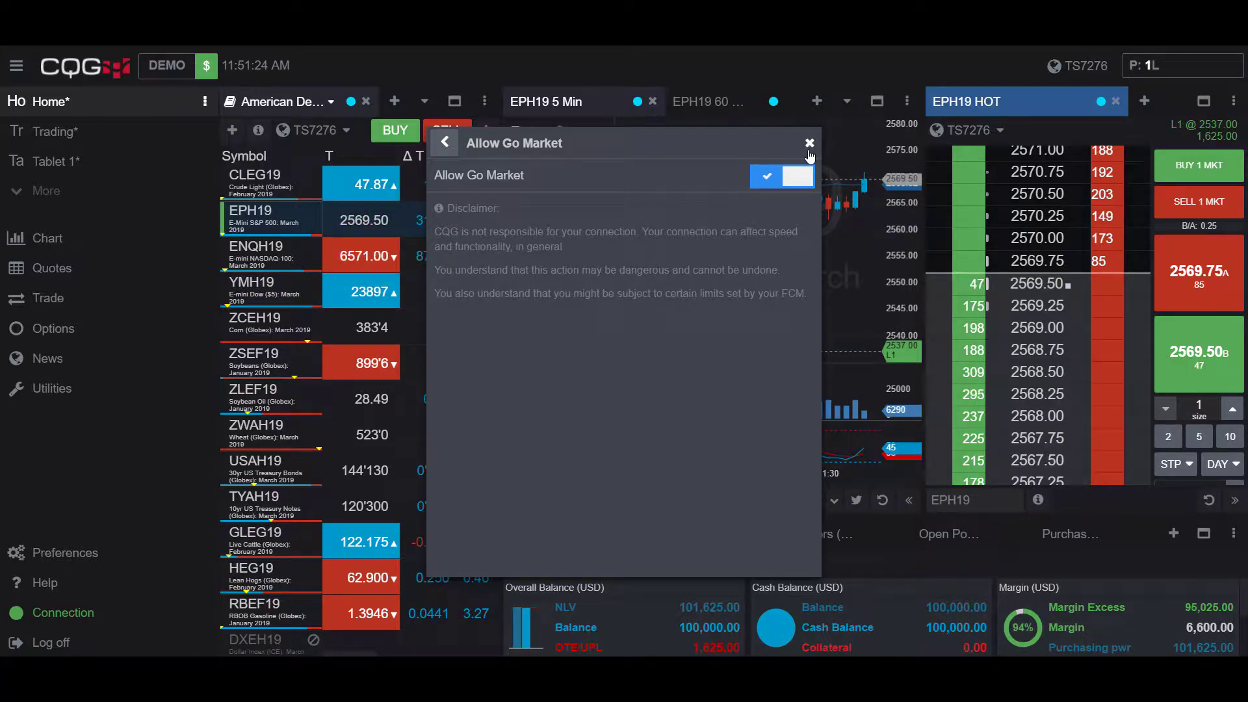
click(808, 144)
Add a new empty page containing the HOT - Hybrid Order Ticket for EPH19.
click(31, 204)
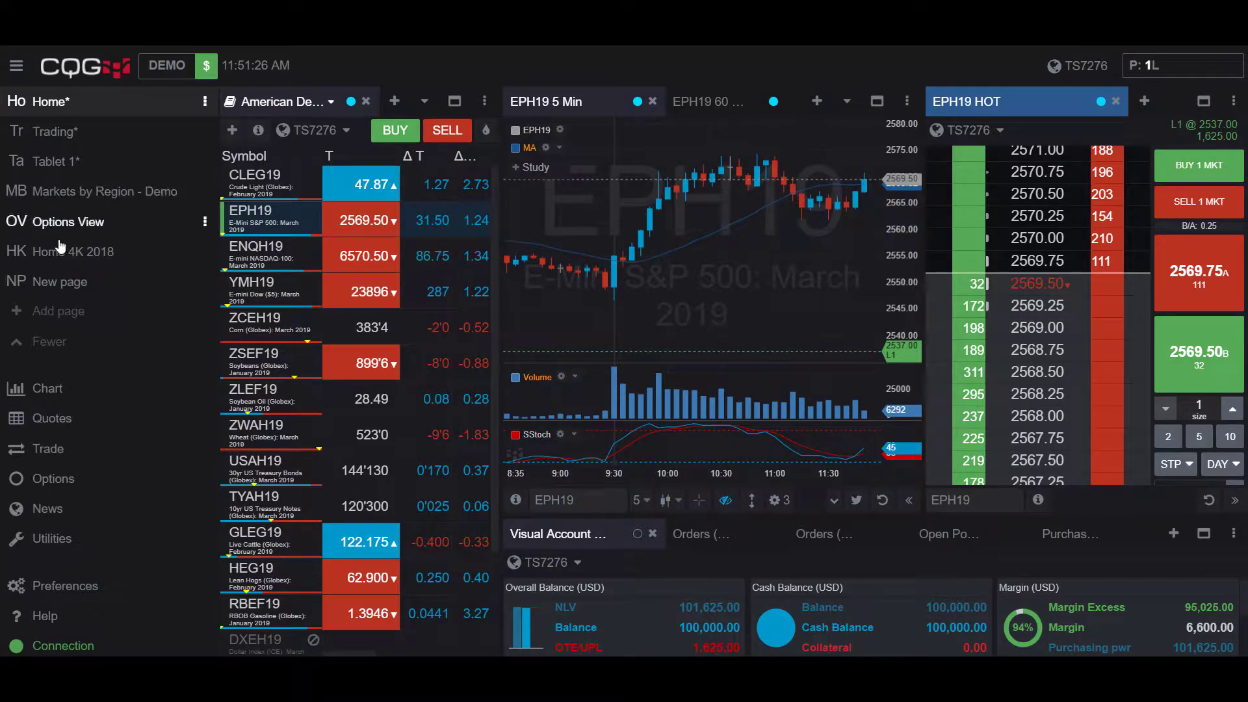
click(62, 313)
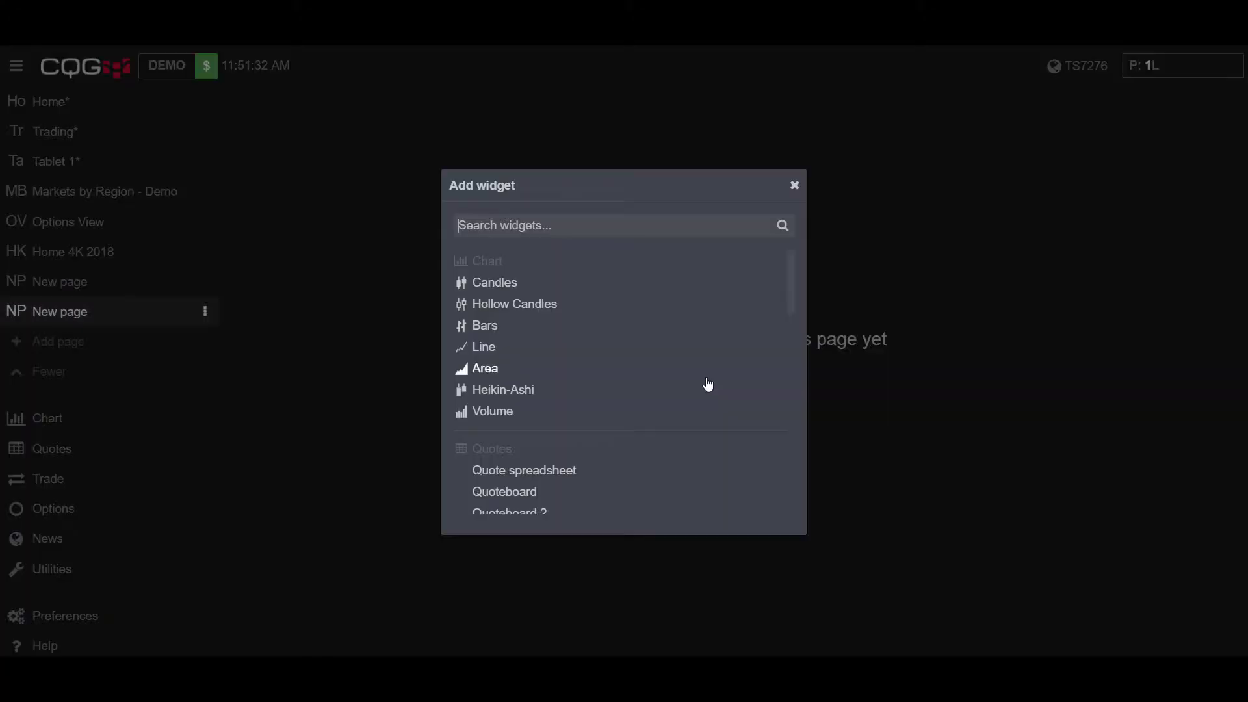
scroll(553, 403, down, 3)
scroll(553, 427, down, 5)
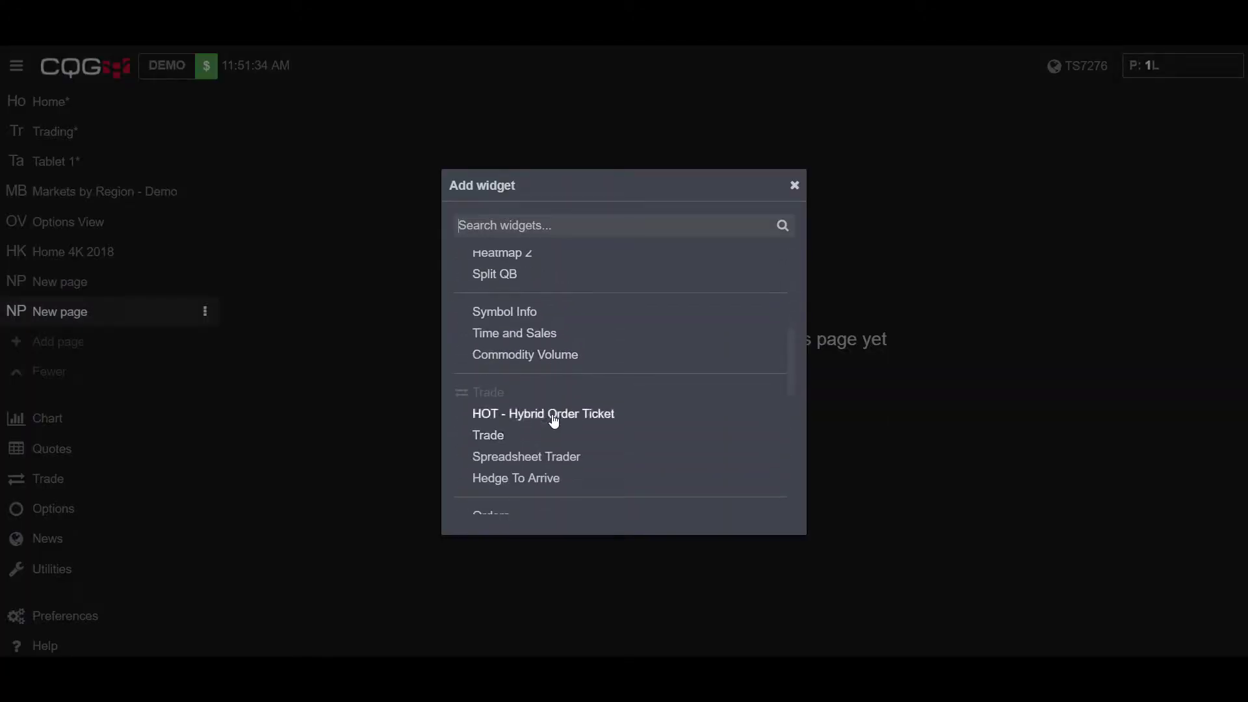
click(554, 416)
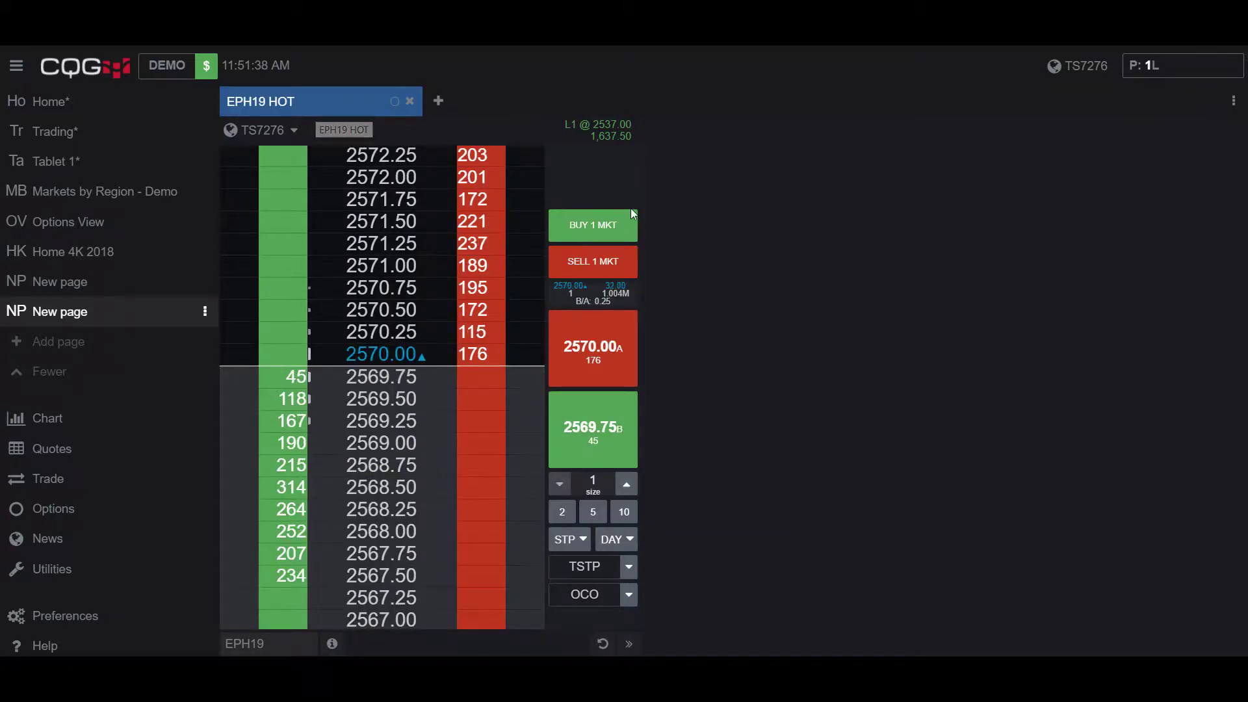
Add an Orders (Working) widget to the new page.
click(439, 103)
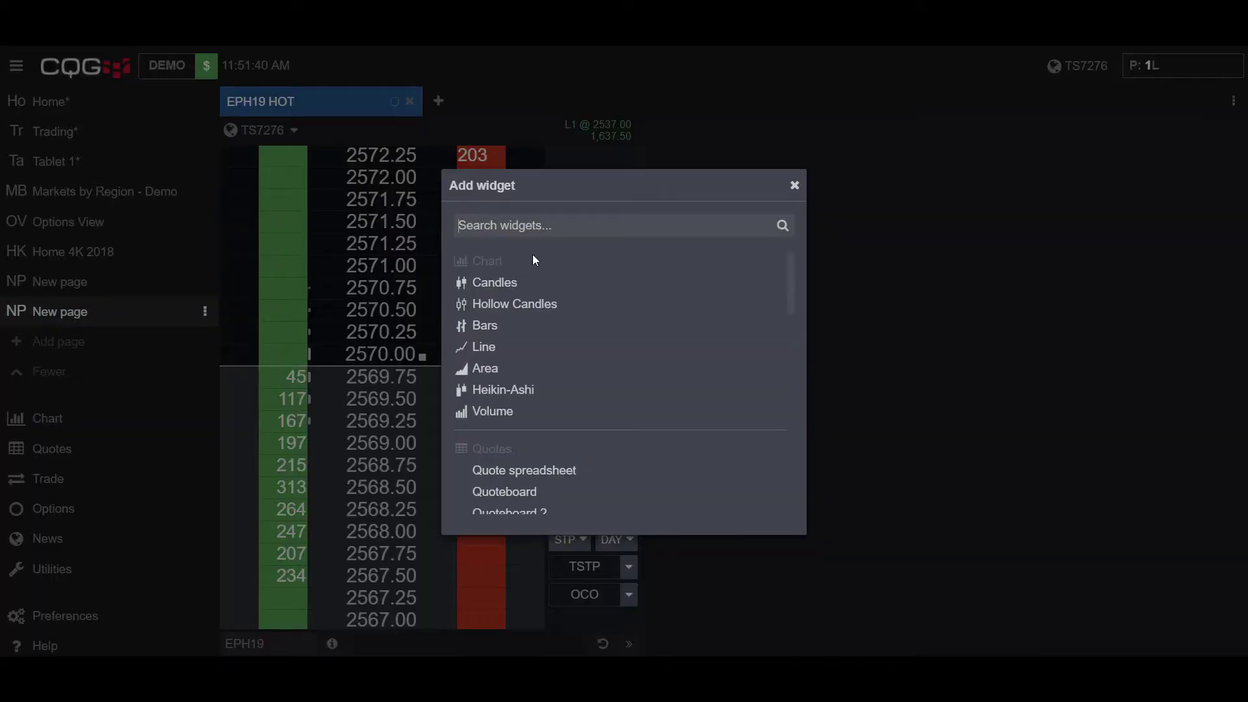
scroll(516, 348, down, 5)
scroll(530, 406, down, 8)
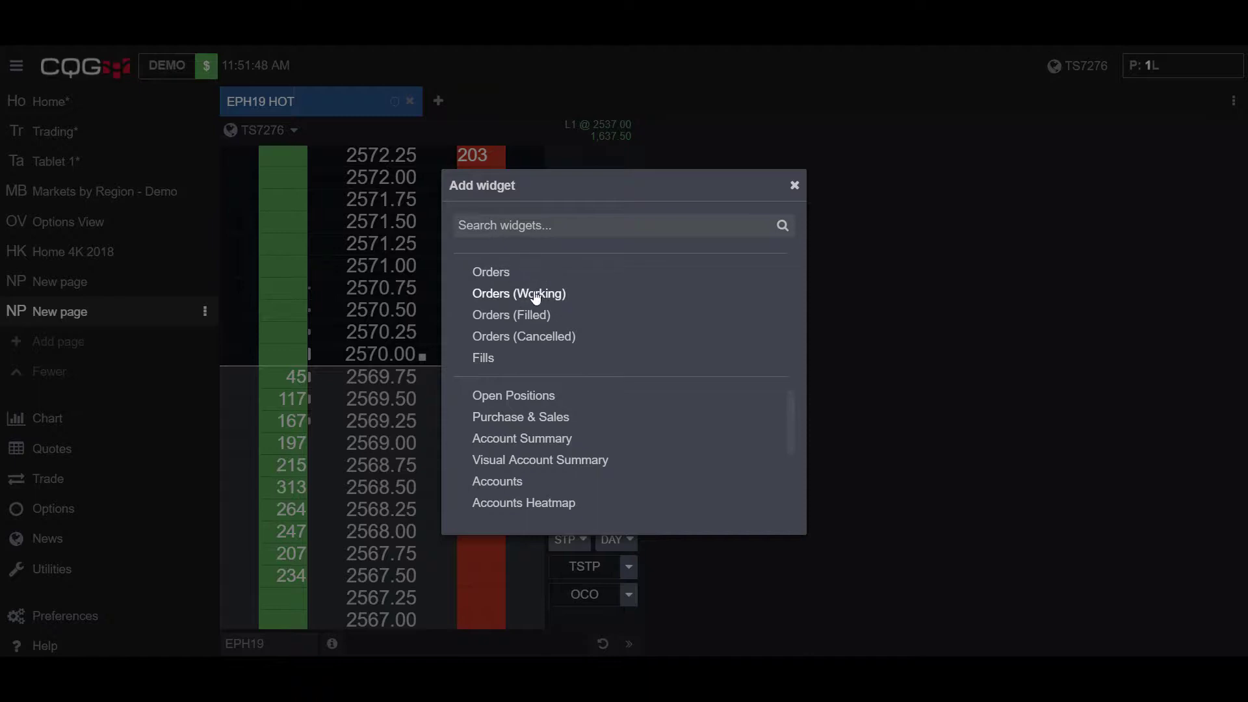
click(522, 294)
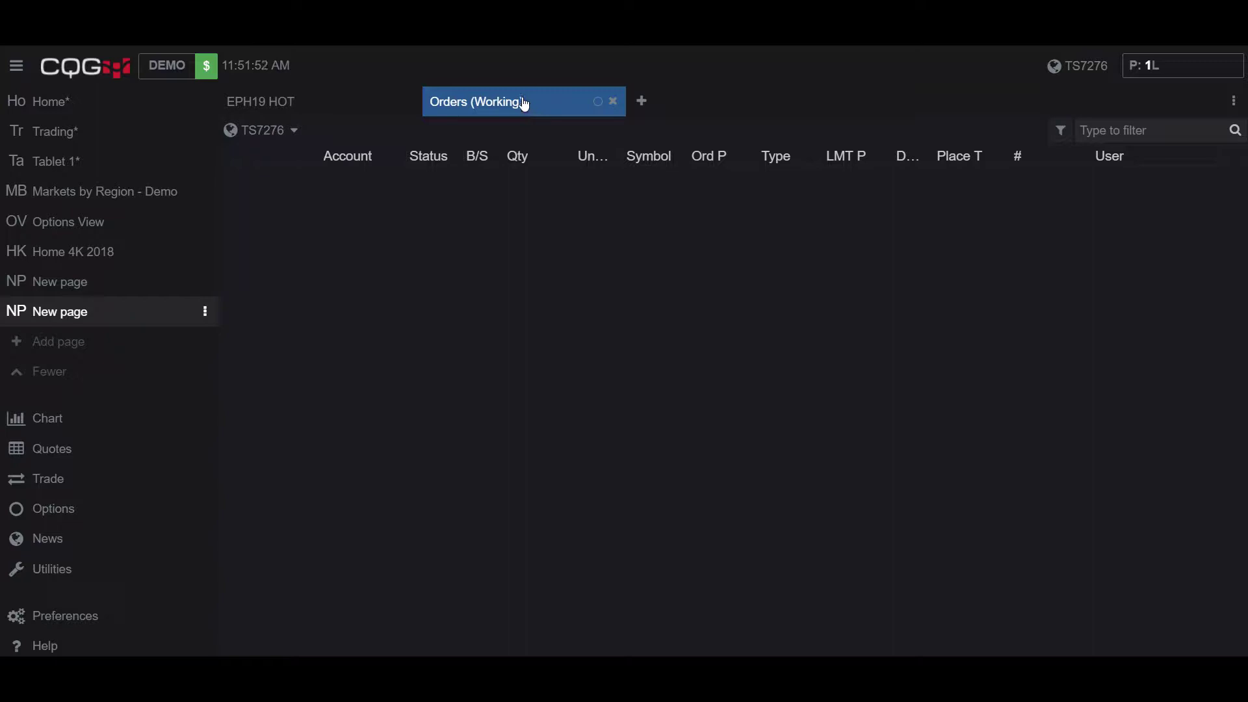
Dock the Orders (Working) tab on the right half, beside the EPH19 ladder.
drag(523, 104, 994, 328)
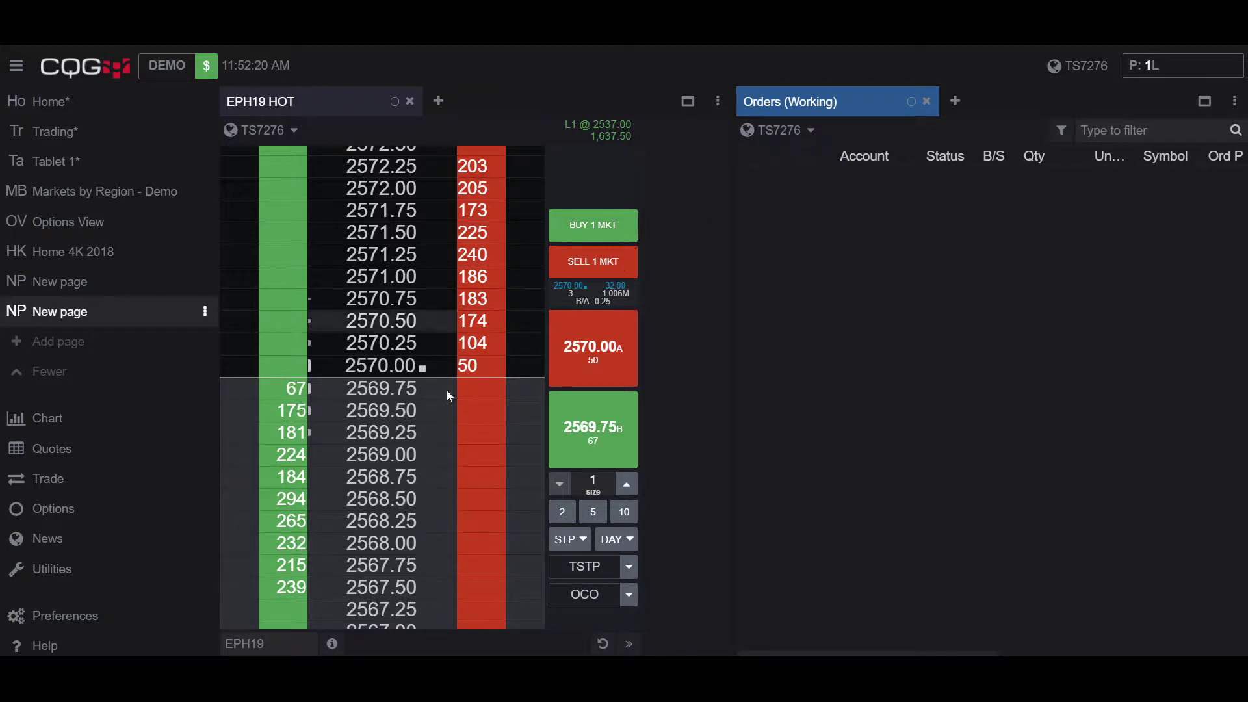
Place a day buy limit order for 1 EPH19 at 2541.00 from the ladder.
scroll(426, 486, down, 5)
scroll(426, 486, down, 15)
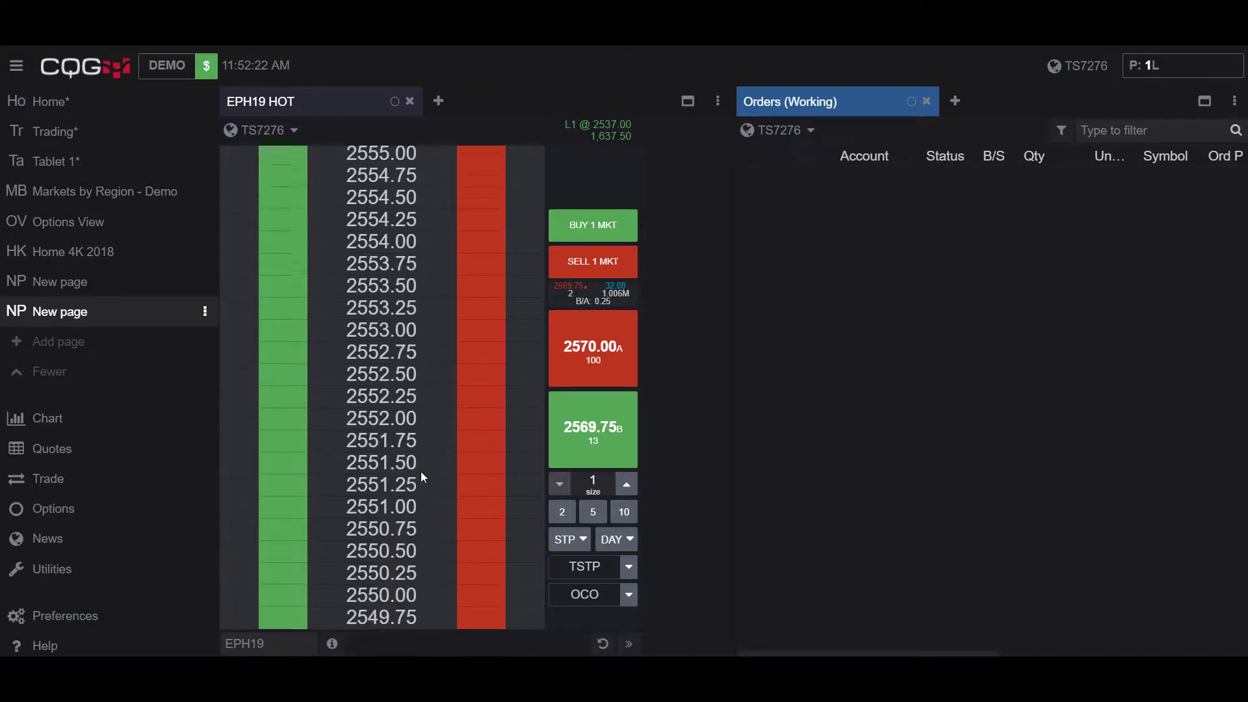
scroll(408, 504, down, 3)
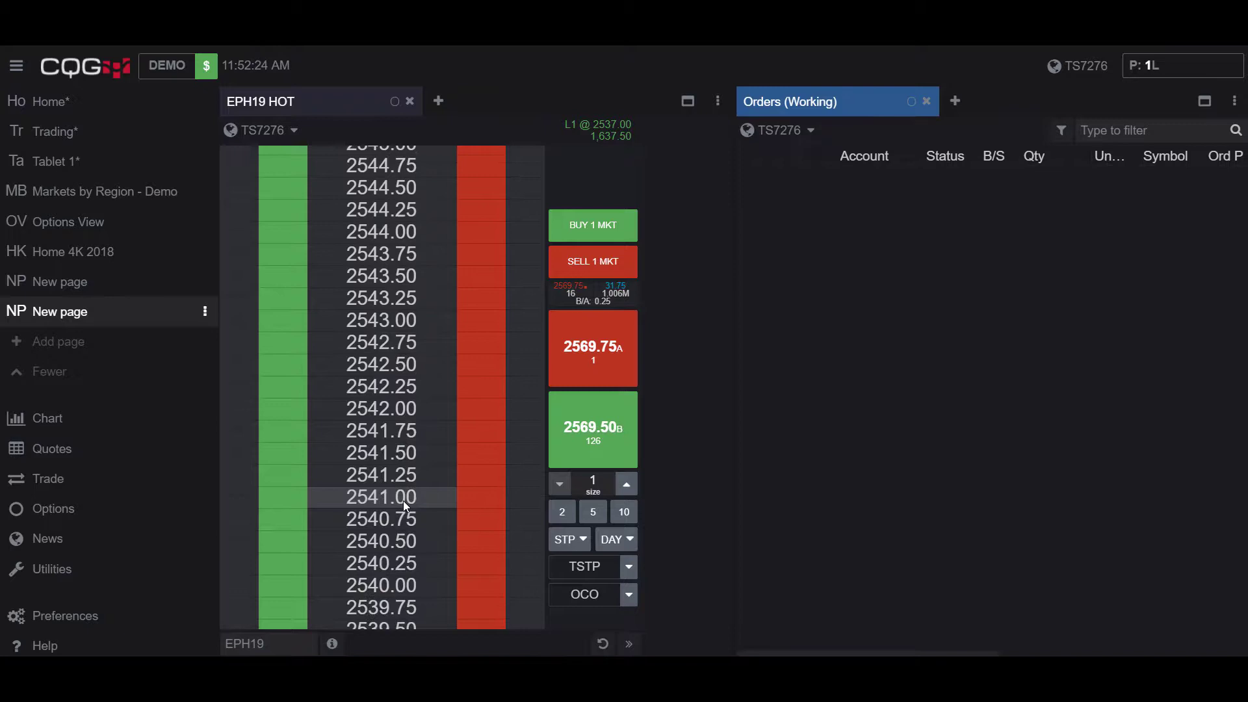
click(403, 500)
click(567, 461)
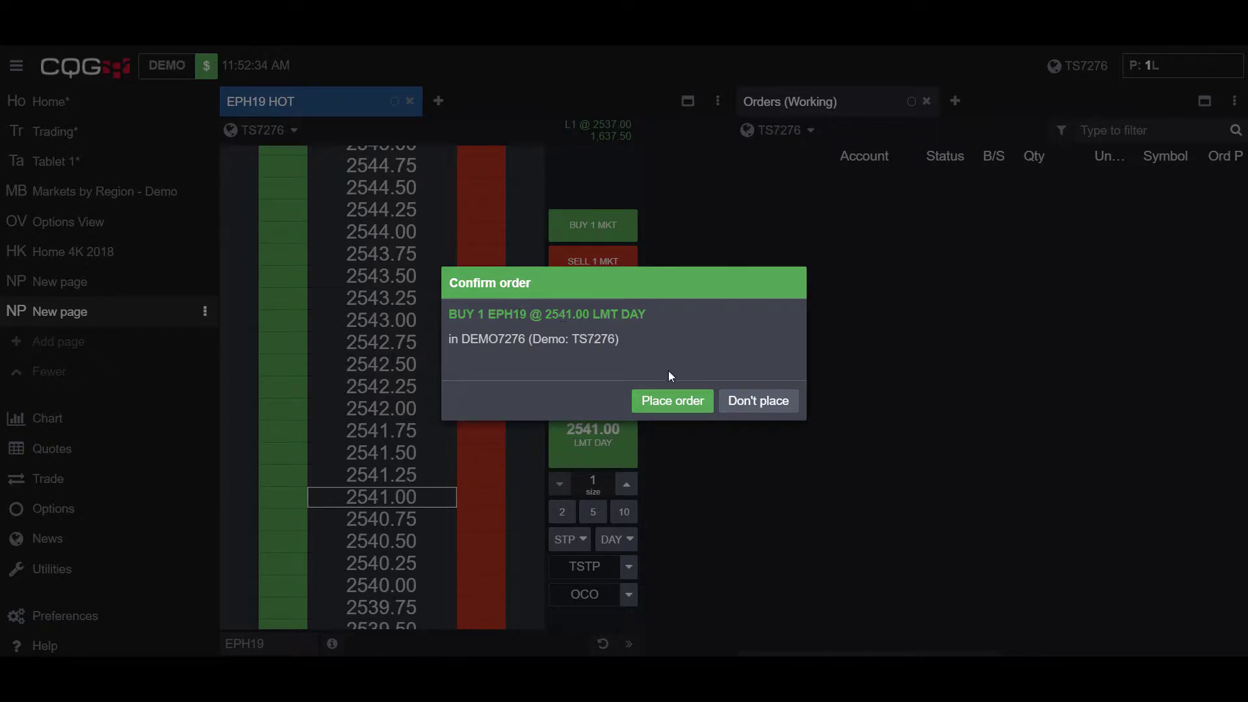
click(684, 407)
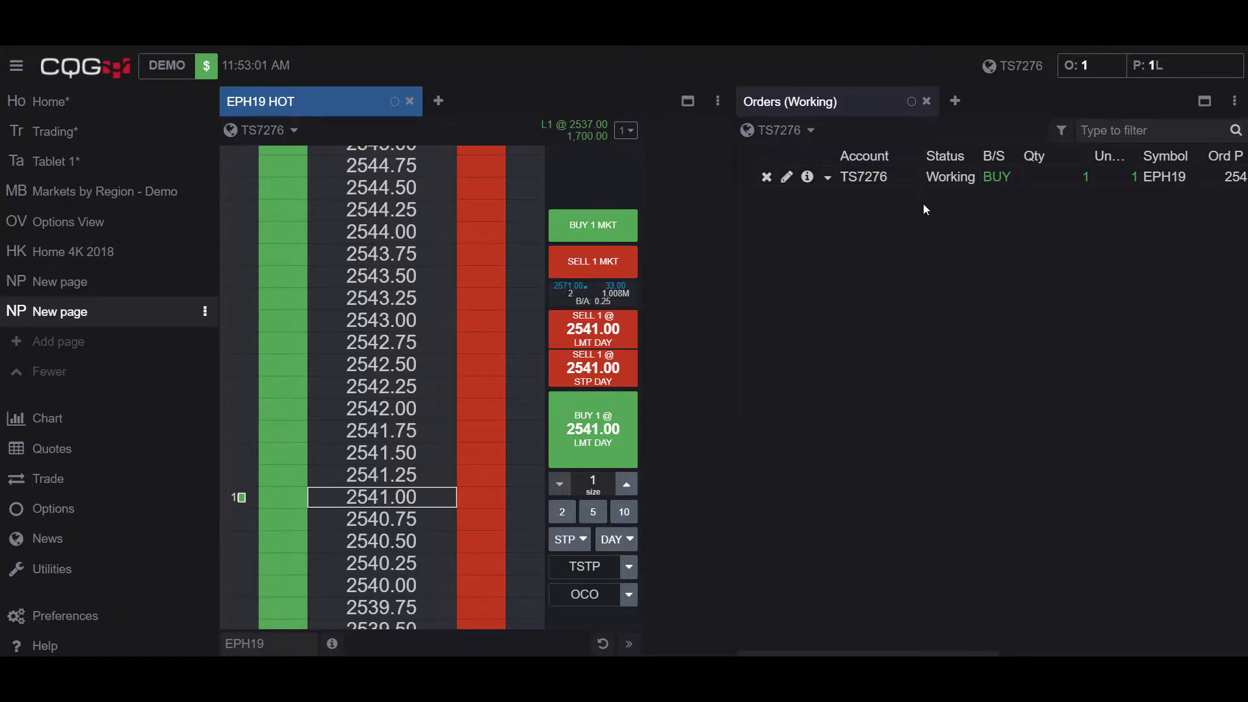
Convert the working 2541.00 buy order to market with Go Market, filling at 2571.00.
click(828, 177)
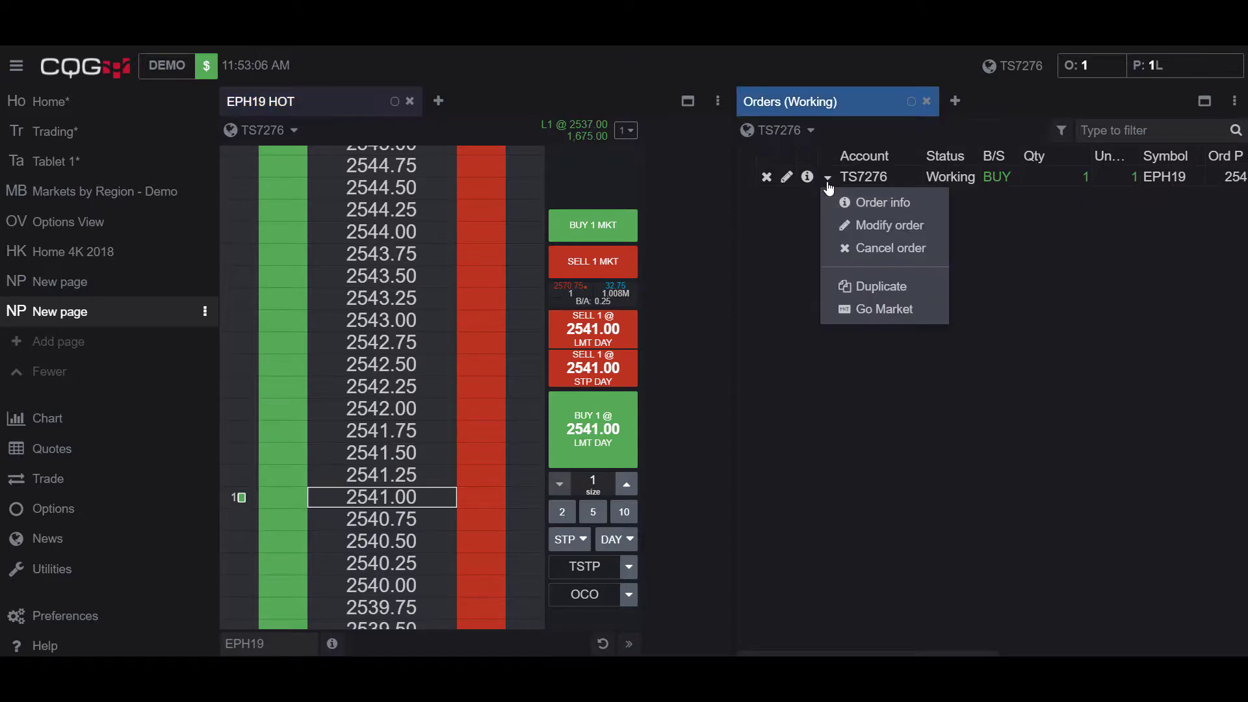
click(869, 310)
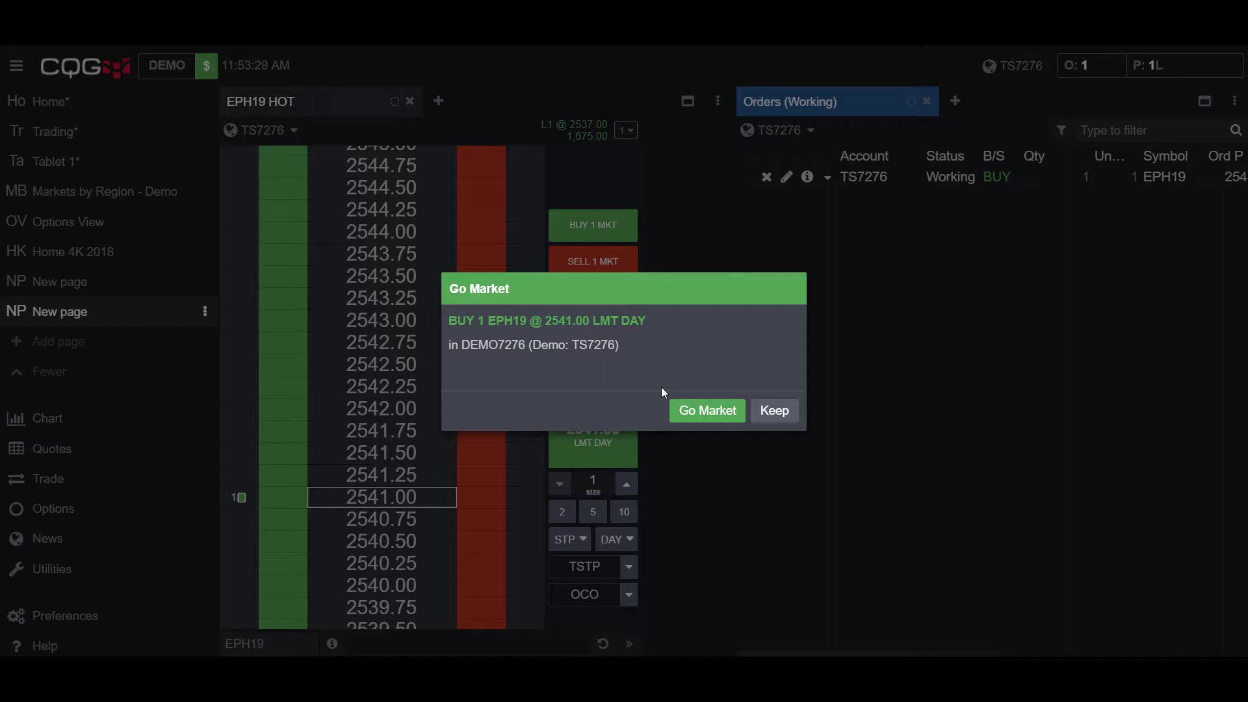
click(708, 411)
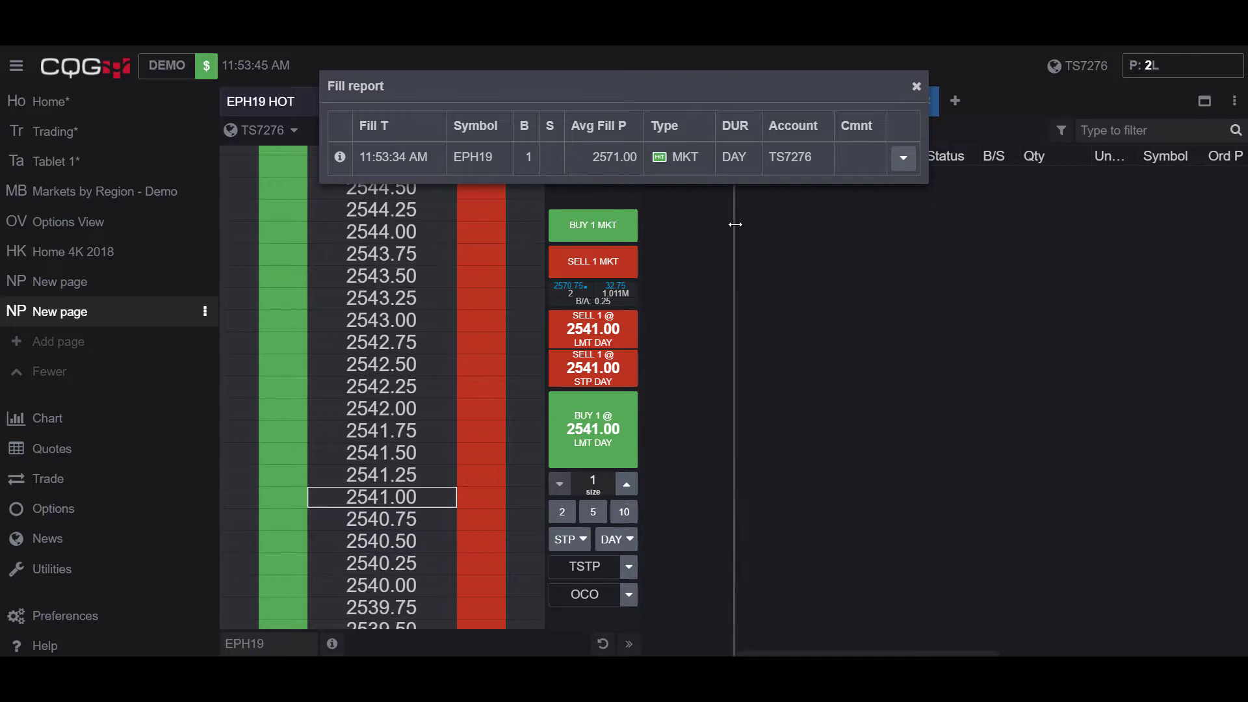
Close the fill report and add Open Positions, expanding EPH19 into its 2537.00 and 2571.00 lots.
click(916, 86)
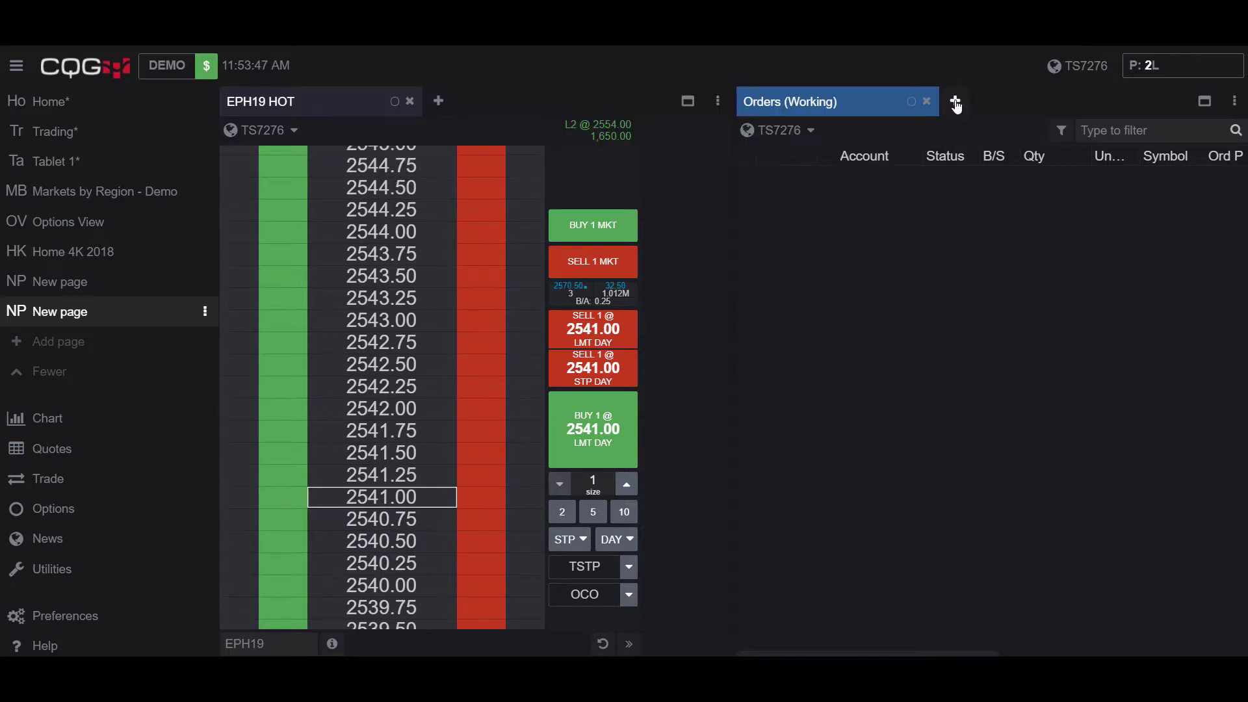
click(955, 101)
scroll(641, 384, down, 8)
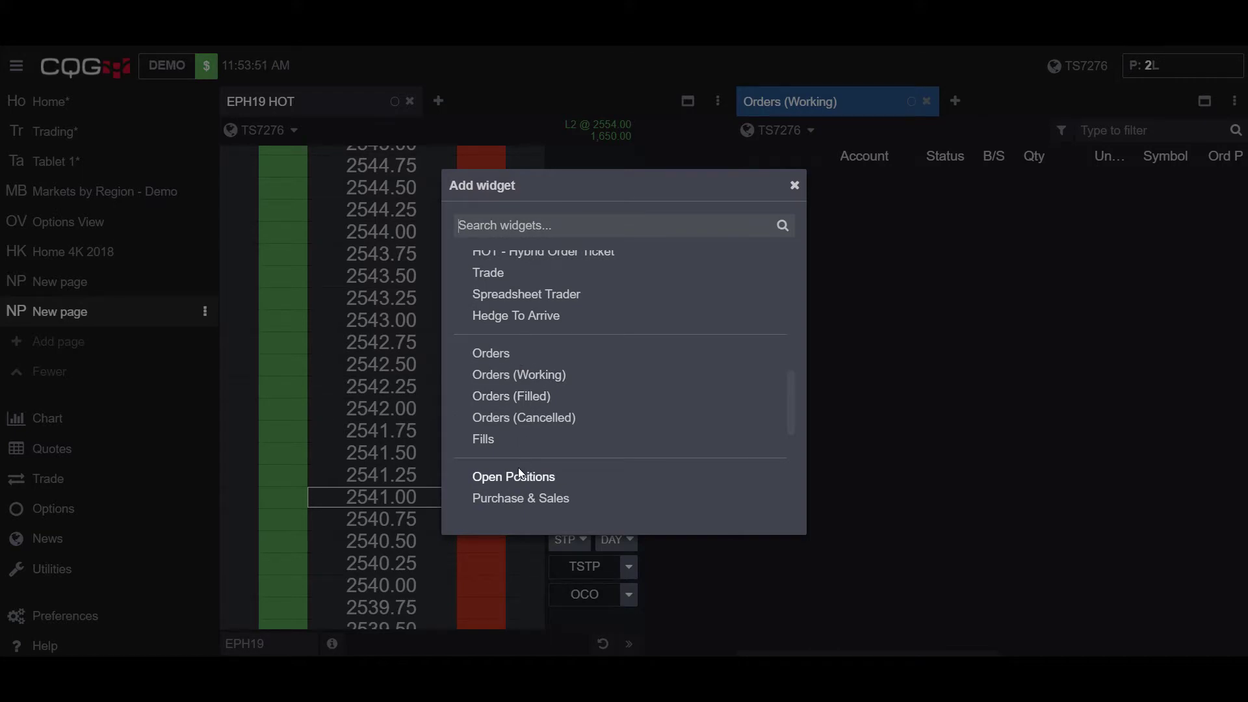
click(516, 477)
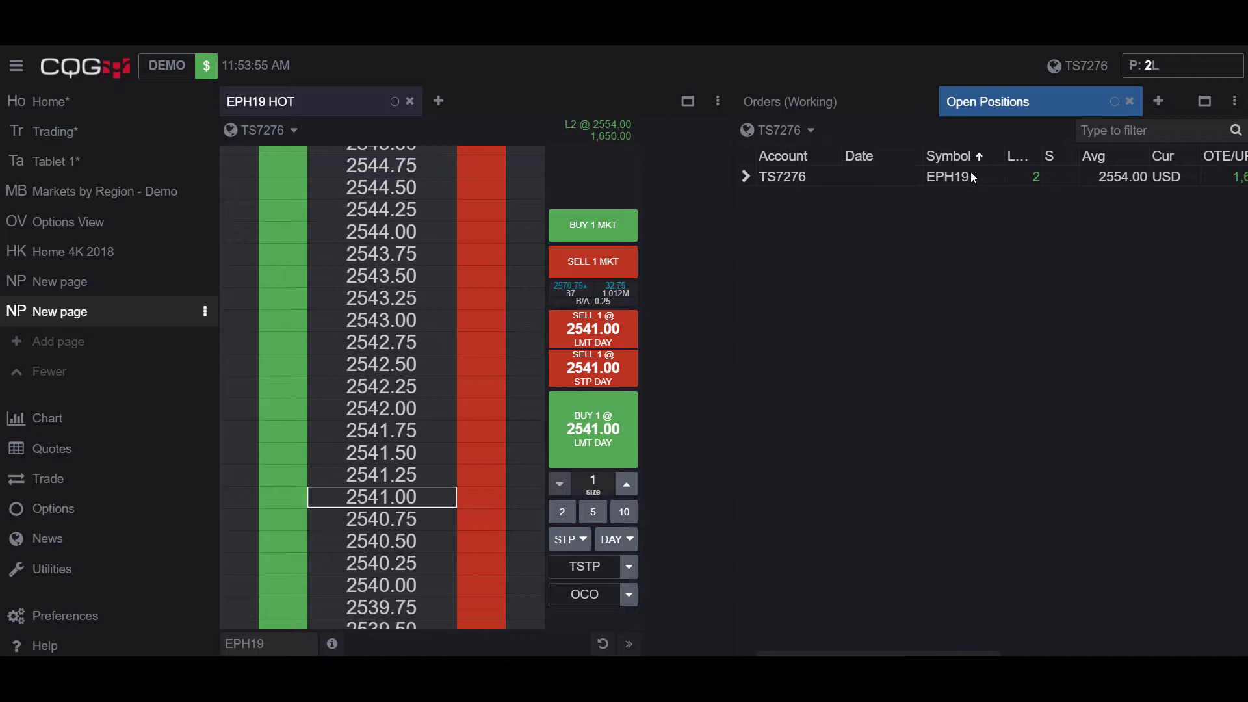
click(746, 177)
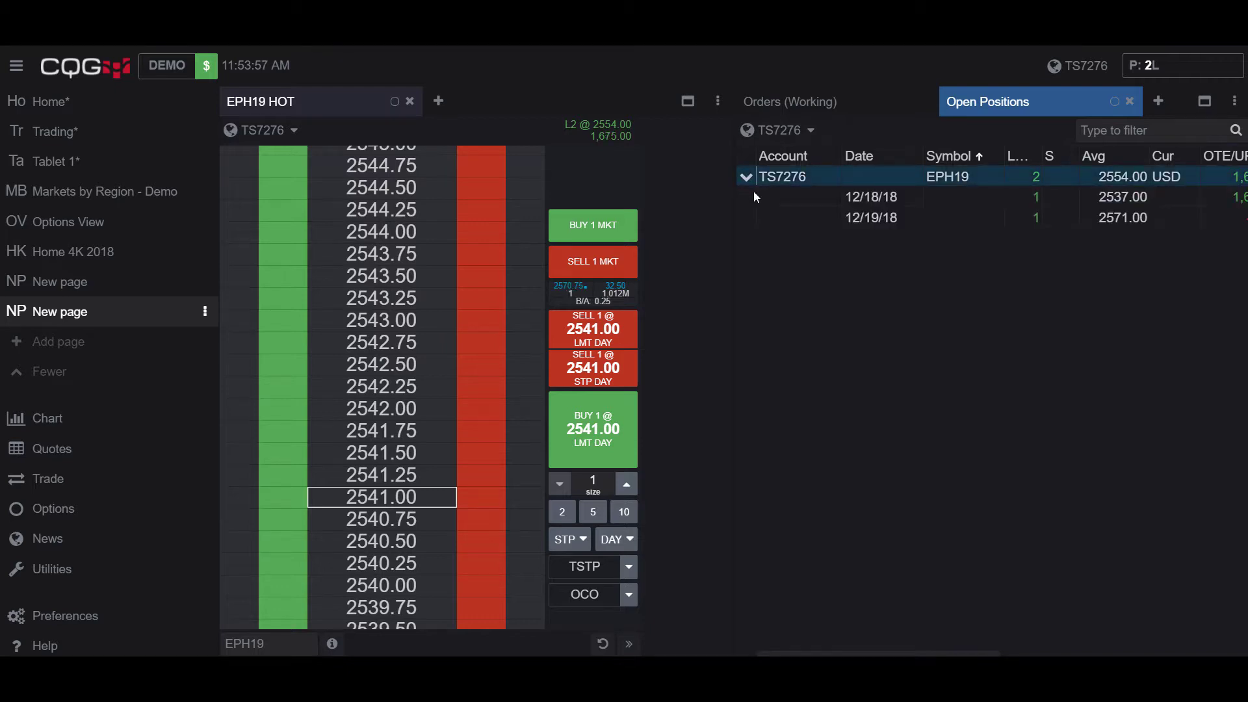